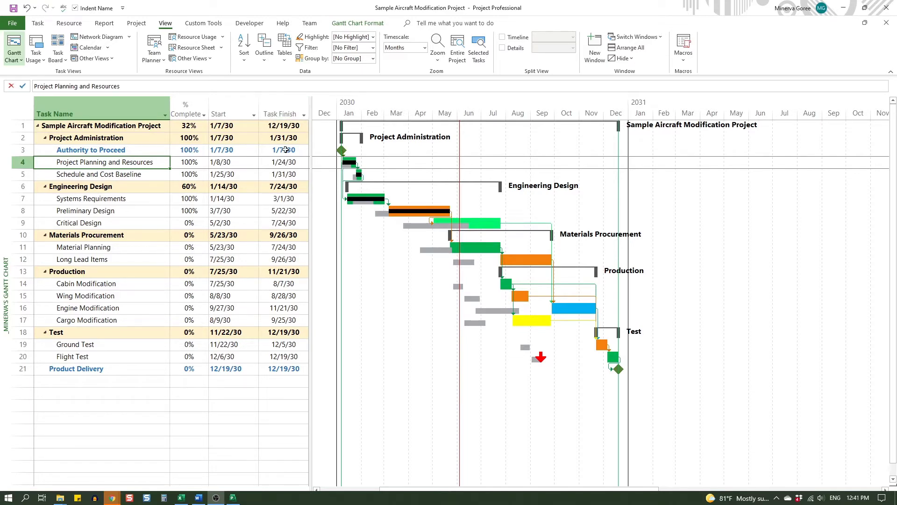
Move the Task Finish column so it sits between the % Complete and Start columns.
{"action": "left_click", "coordinate": [279, 110]}
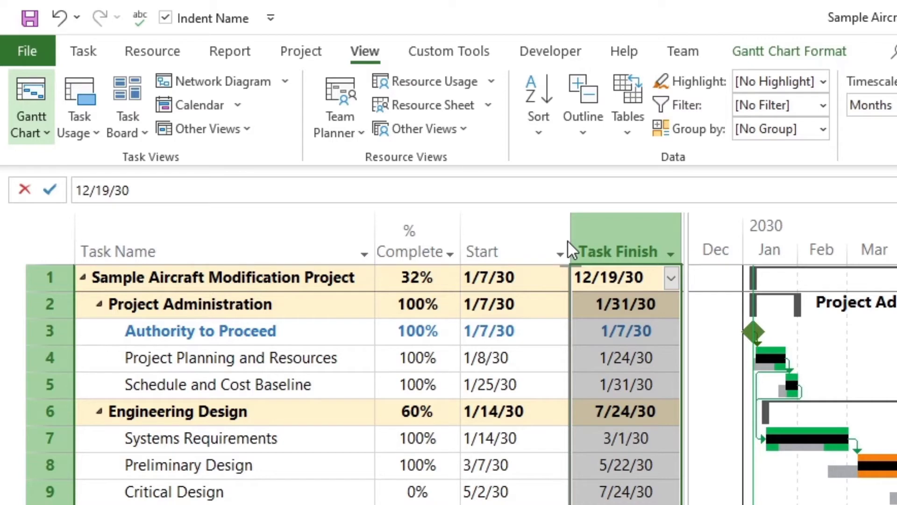
{"action": "left_click_drag", "start_coordinate": [566, 240], "coordinate": [458, 243]}
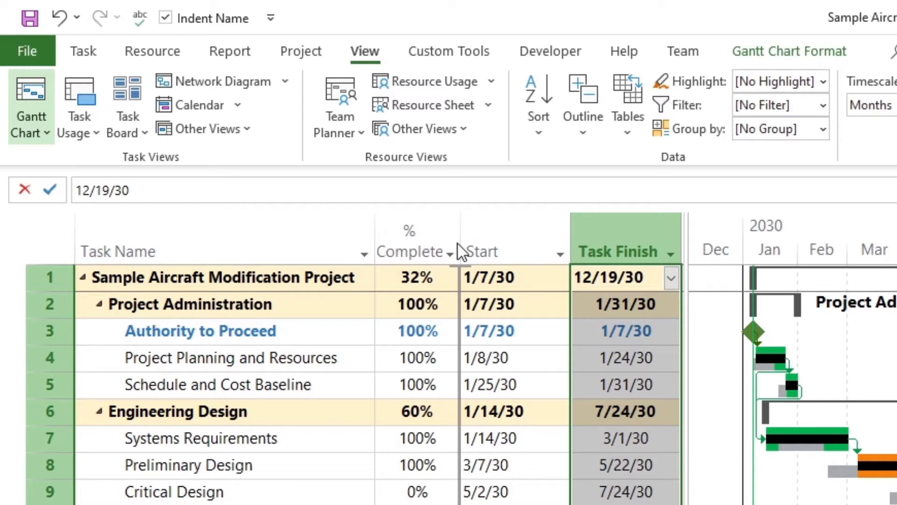
{"action": "left_click_drag", "start_coordinate": [376, 248], "coordinate": [66, 259]}
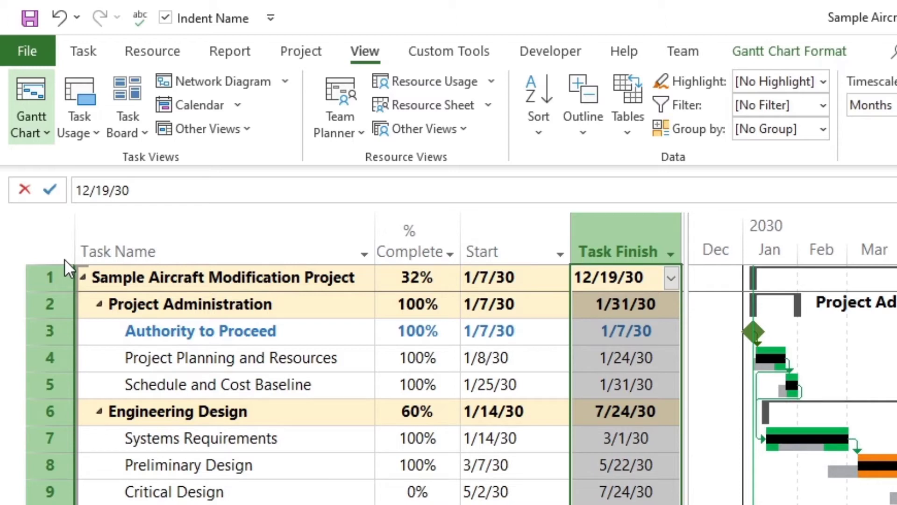
{"action": "left_click_drag", "start_coordinate": [63, 259], "coordinate": [424, 240]}
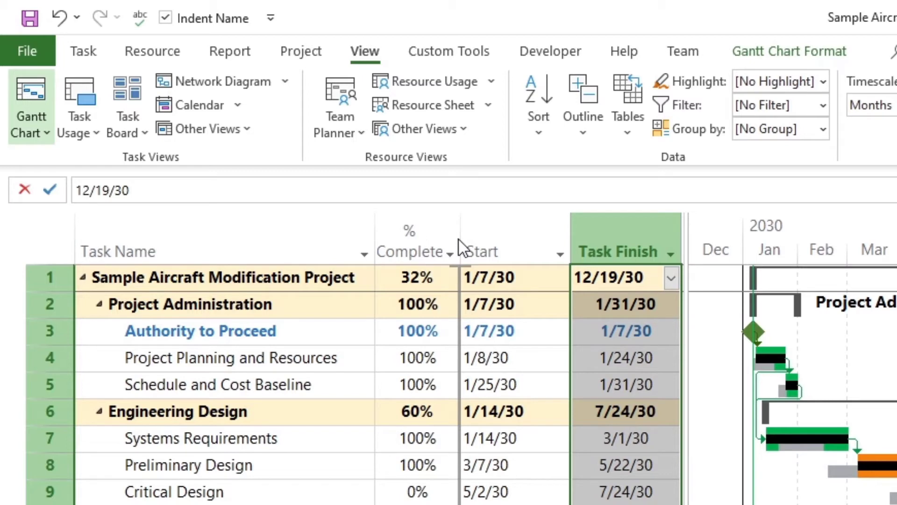
{"action": "left_click_drag", "start_coordinate": [459, 240], "coordinate": [459, 240]}
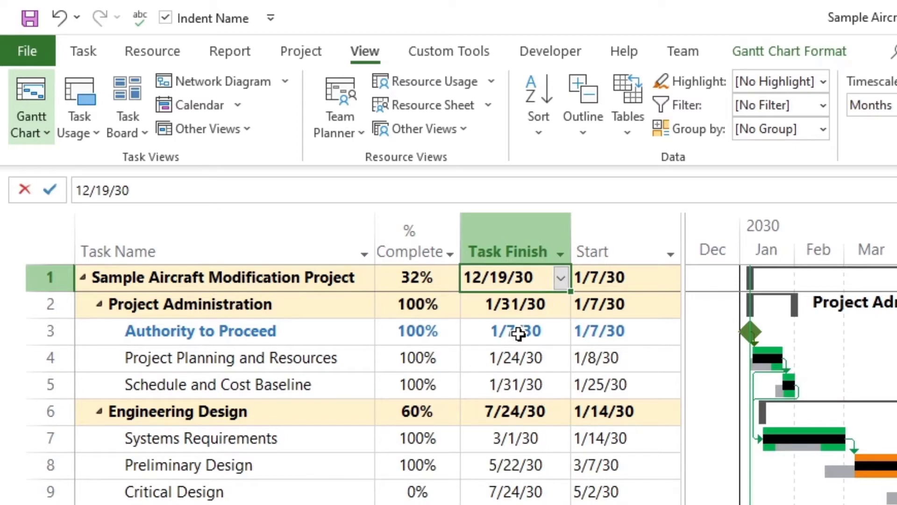
{"action": "left_click", "coordinate": [610, 247], "text": "shift"}
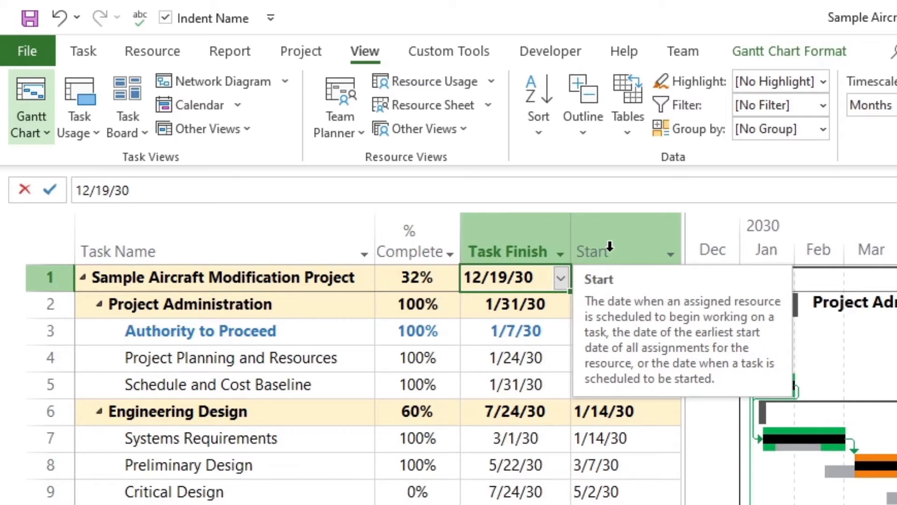
{"action": "key", "text": "Down"}
{"action": "key", "text": "Down"}
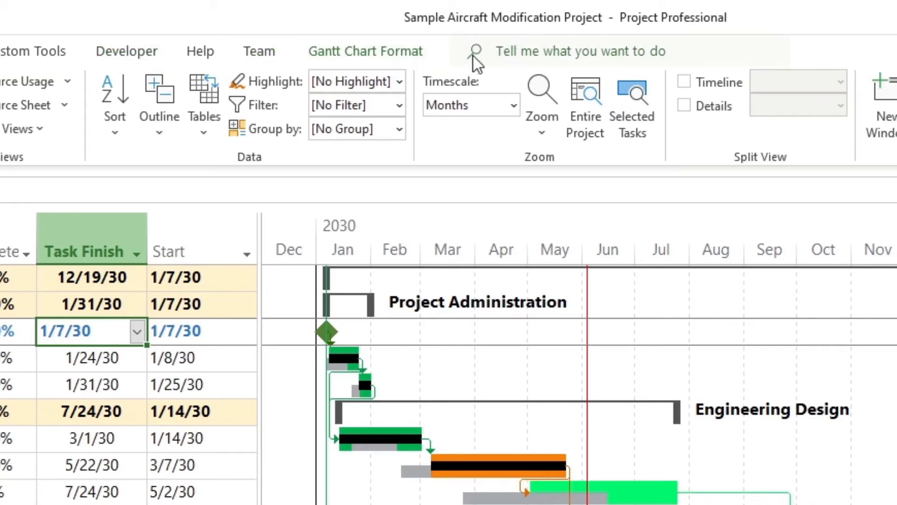
Search the commands for "tabl" and view the custom and built-in tables offered by Switch Tables.
{"action": "left_click", "coordinate": [498, 53]}
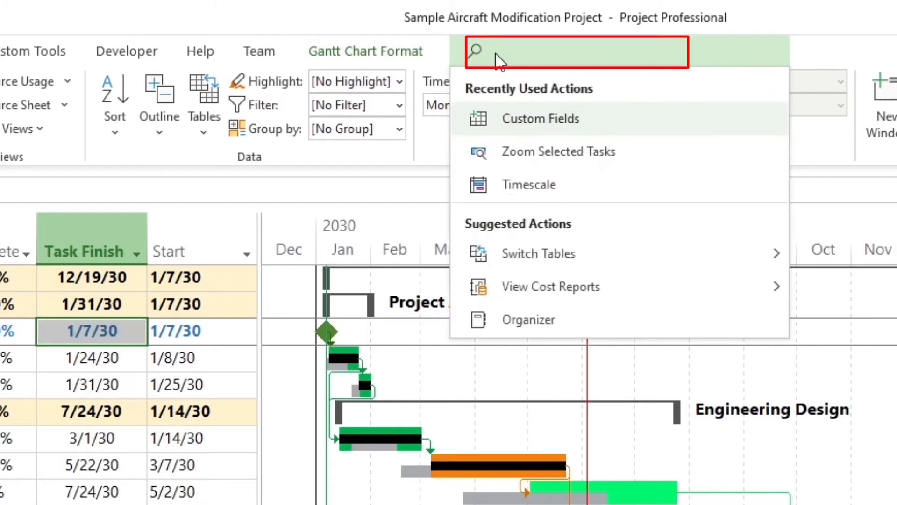
{"action": "type", "text": "tab"}
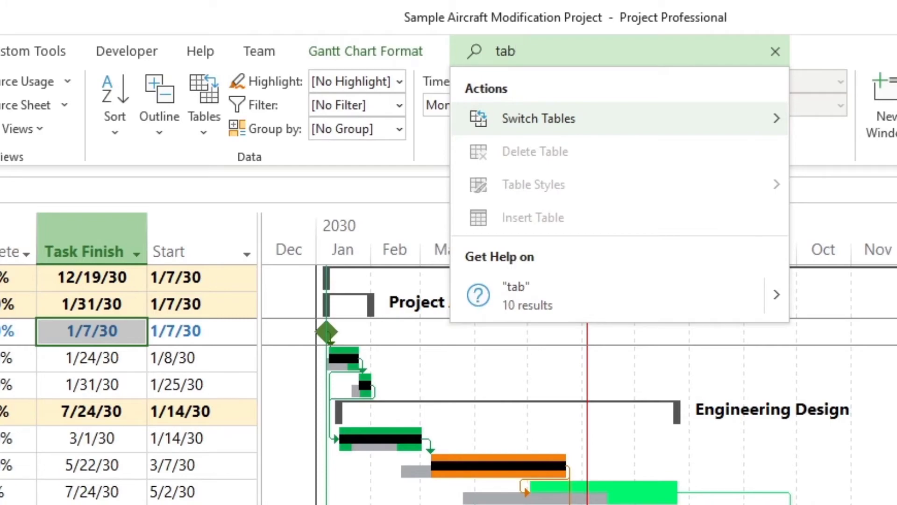
{"action": "type", "text": "l"}
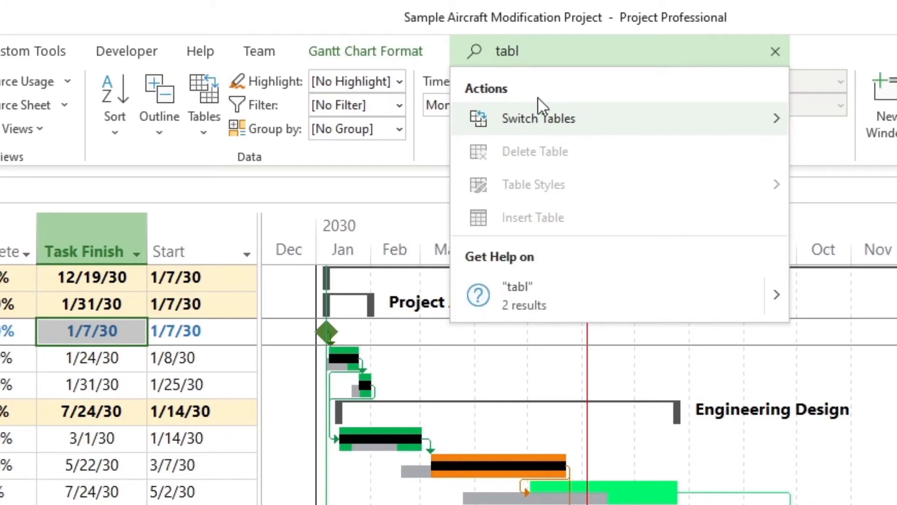
{"action": "mouse_move", "coordinate": [611, 124]}
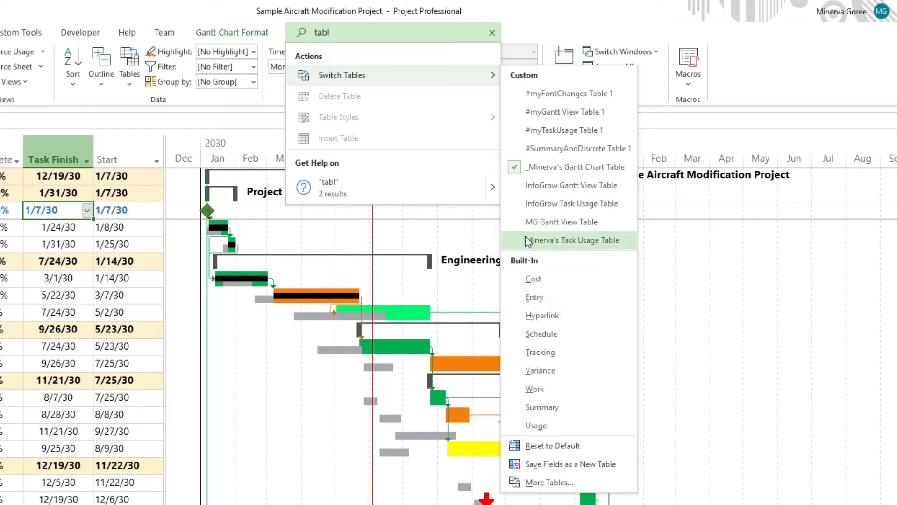
{"action": "left_click", "coordinate": [492, 34]}
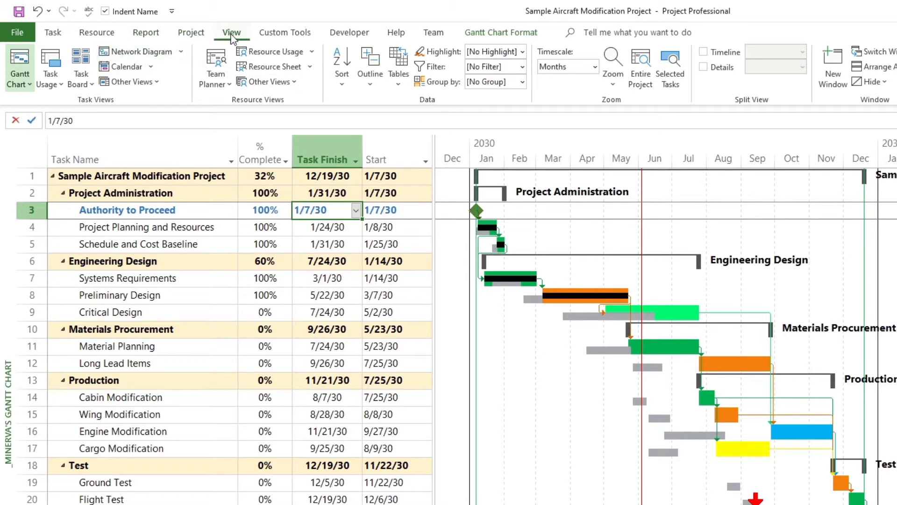
Open the active custom Gantt chart table's definition for editing and go through its field rows from ID to Start.
{"action": "left_click", "coordinate": [401, 87]}
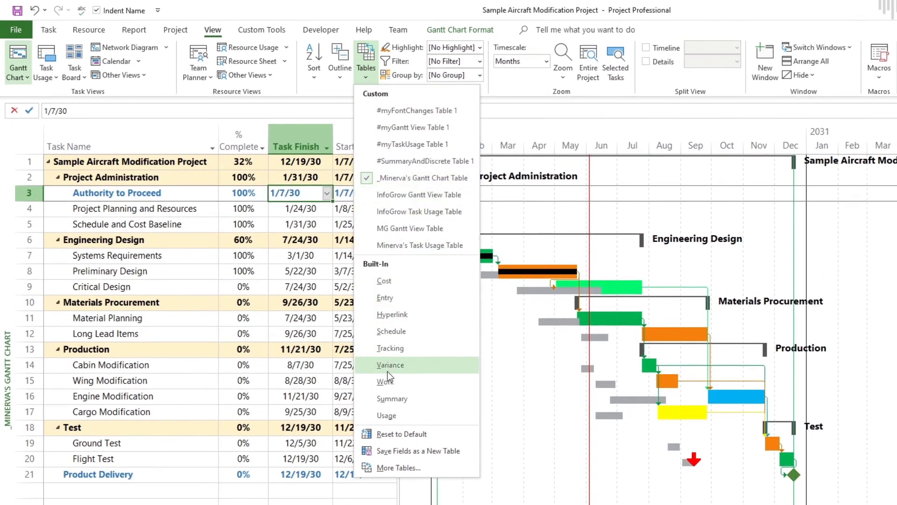
{"action": "left_click", "coordinate": [394, 469]}
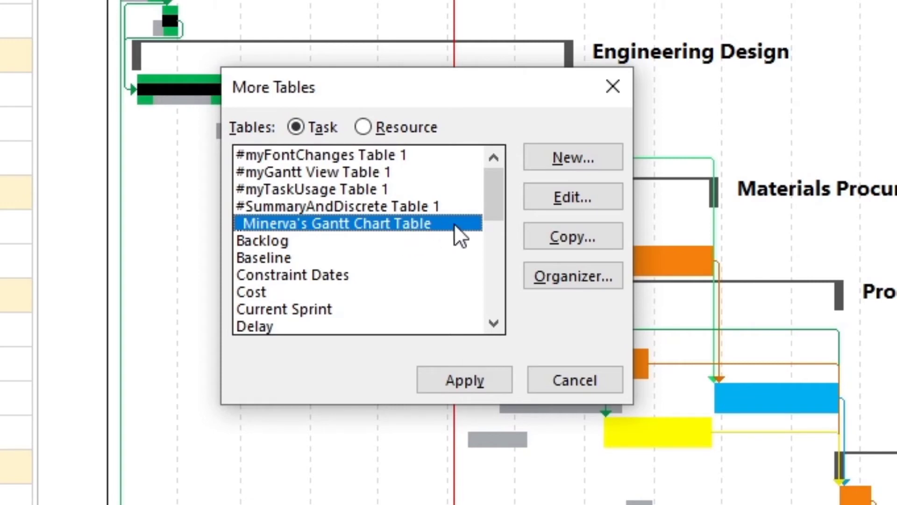
{"action": "left_click", "coordinate": [571, 197]}
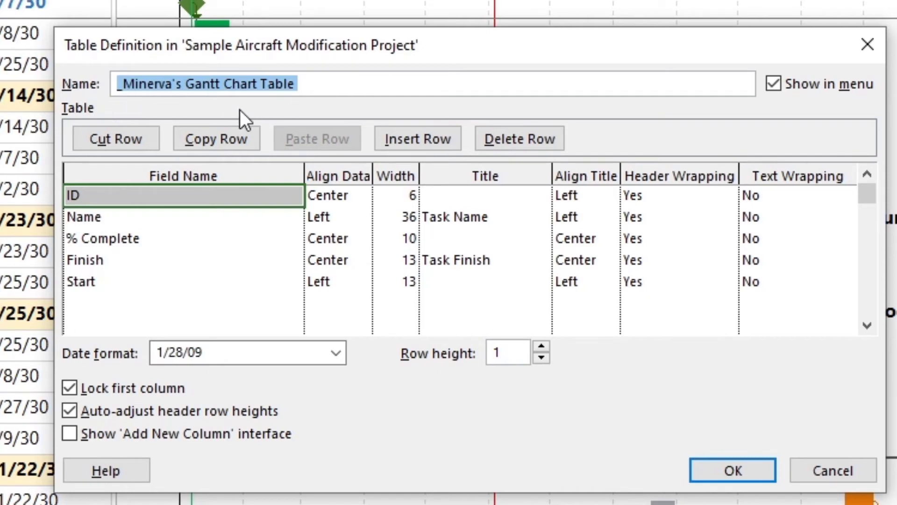
{"action": "left_click", "coordinate": [99, 198]}
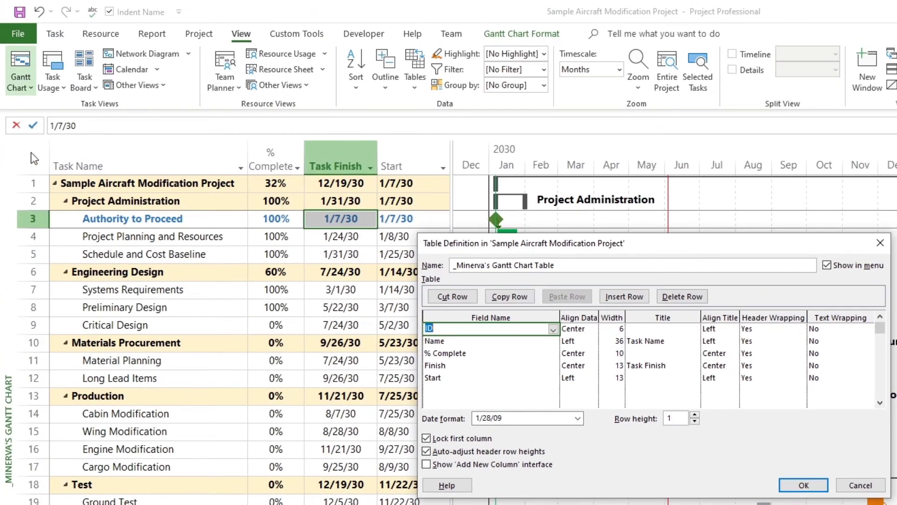
{"action": "key", "text": "Down"}
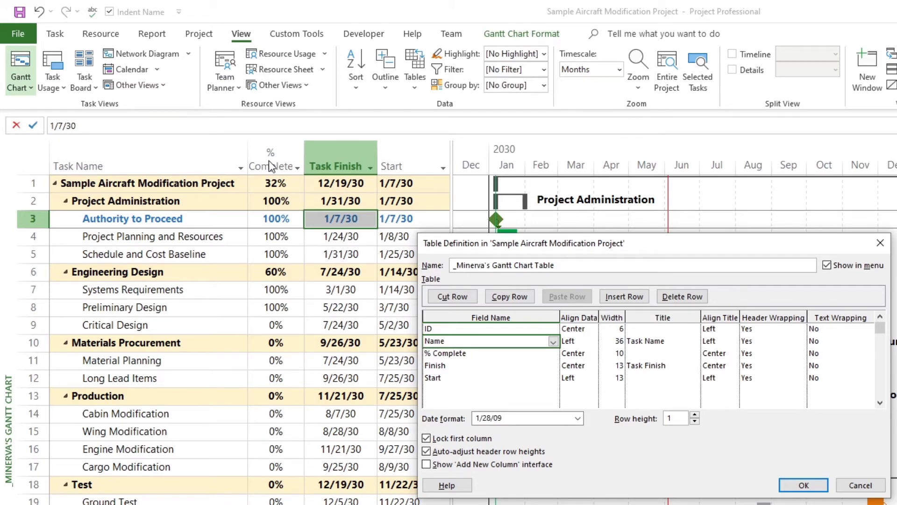
{"action": "left_click", "coordinate": [449, 353]}
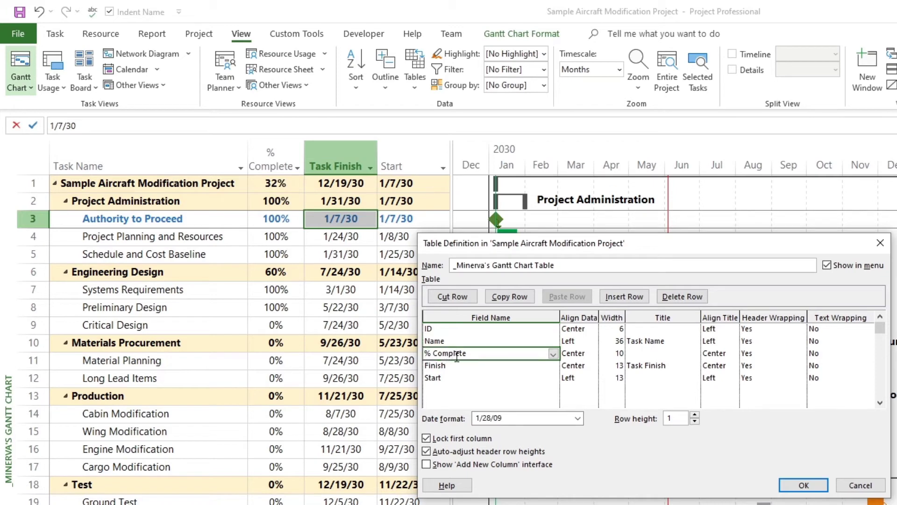
{"action": "left_click", "coordinate": [456, 369]}
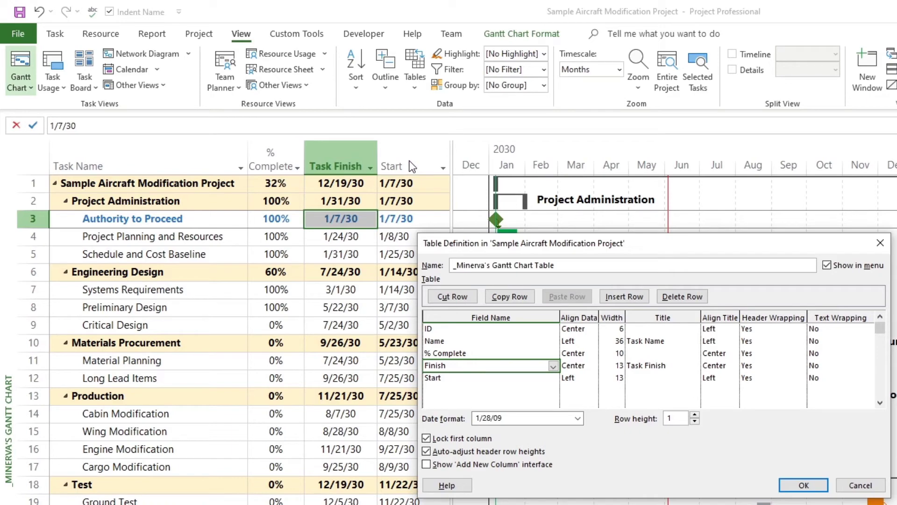
{"action": "left_click", "coordinate": [444, 380]}
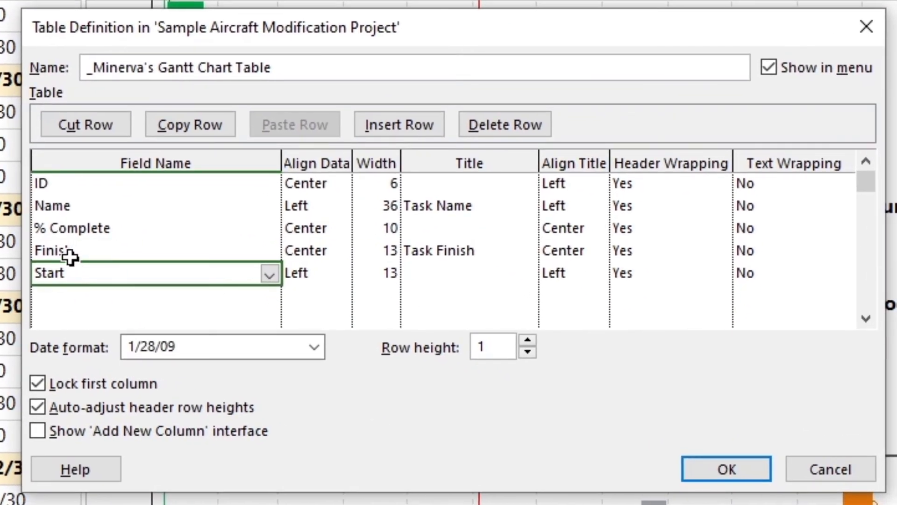
Move the Finish field row below the Start row in the table definition by cutting and pasting it.
{"action": "left_click", "coordinate": [70, 252]}
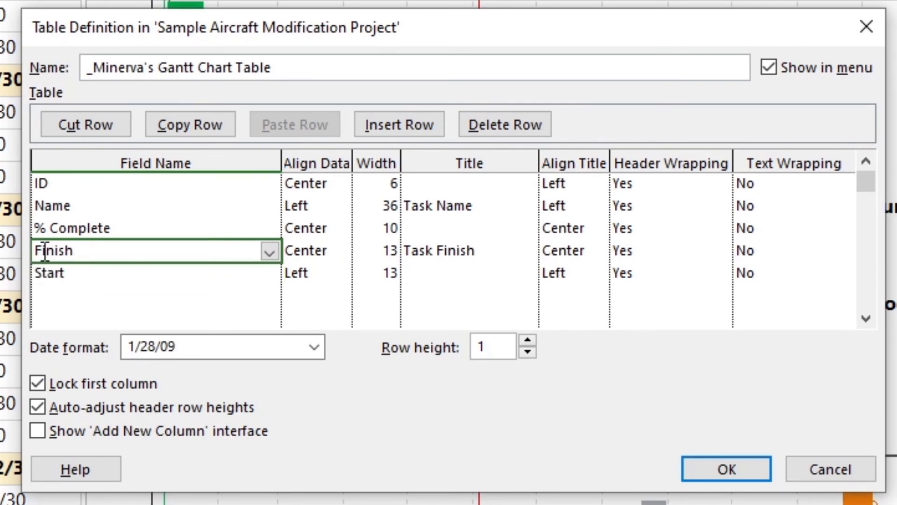
{"action": "left_click", "coordinate": [86, 122]}
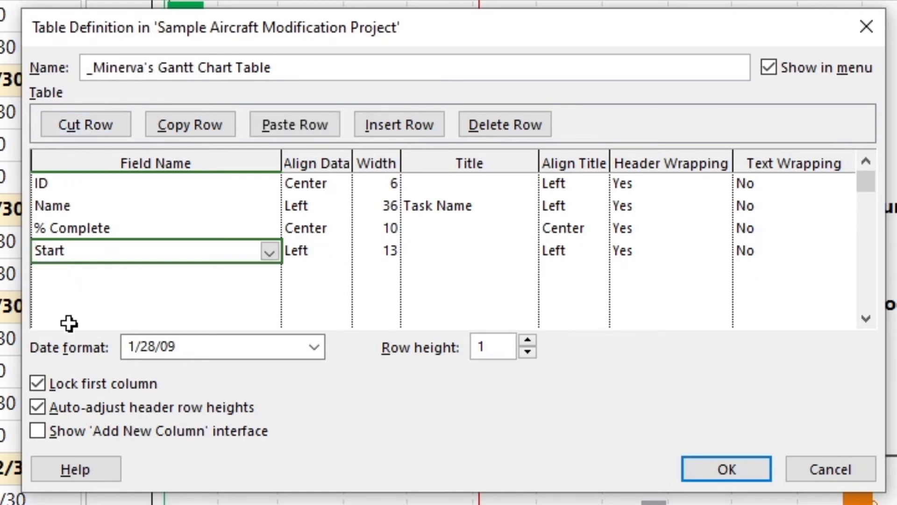
{"action": "left_click", "coordinate": [53, 273]}
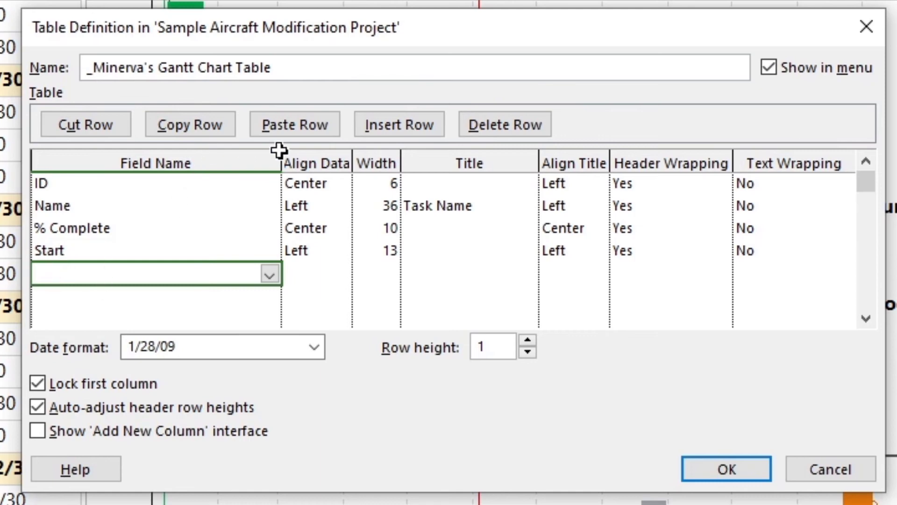
{"action": "left_click", "coordinate": [293, 131]}
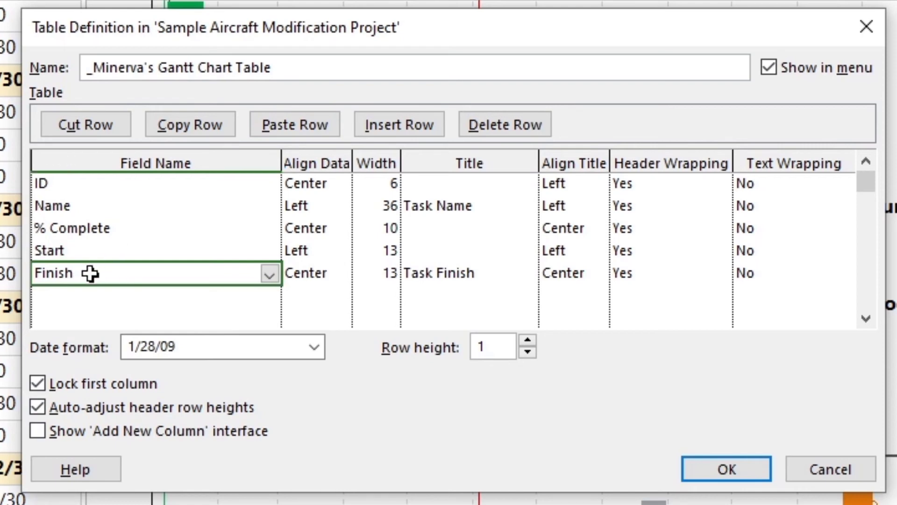
Add the Actual Start field to the table definition in the empty row below Finish.
{"action": "left_click", "coordinate": [867, 320]}
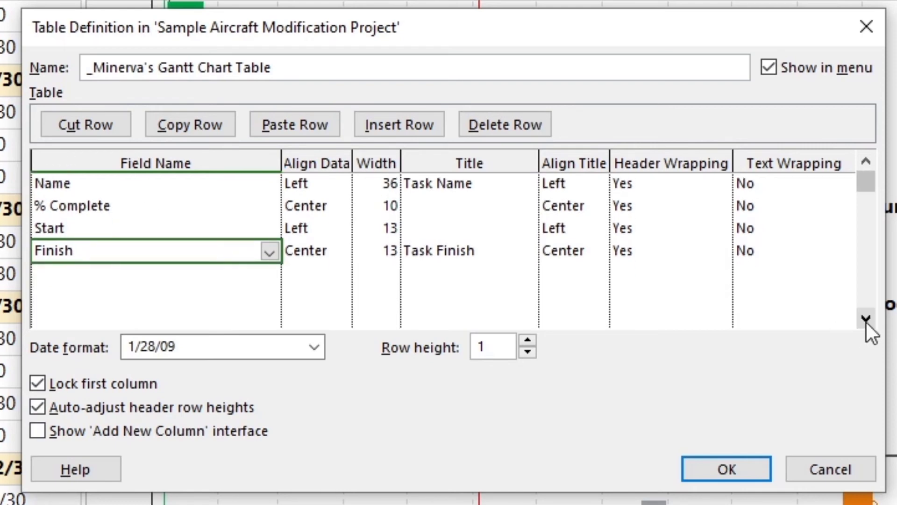
{"action": "left_click", "coordinate": [867, 319]}
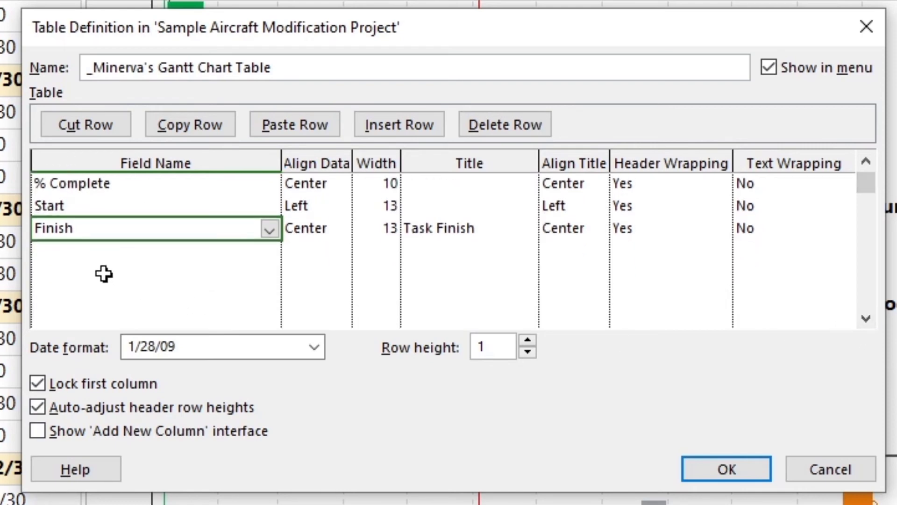
{"action": "left_click", "coordinate": [90, 253]}
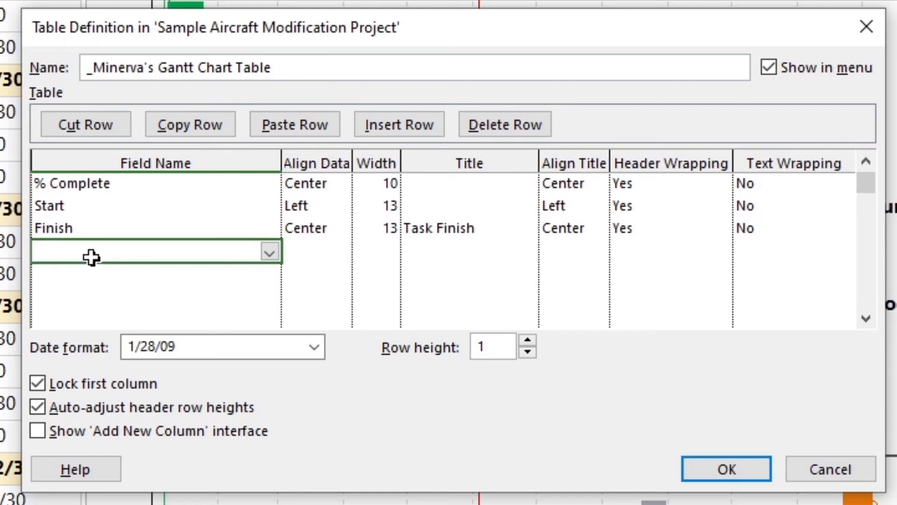
{"action": "left_click", "coordinate": [269, 252]}
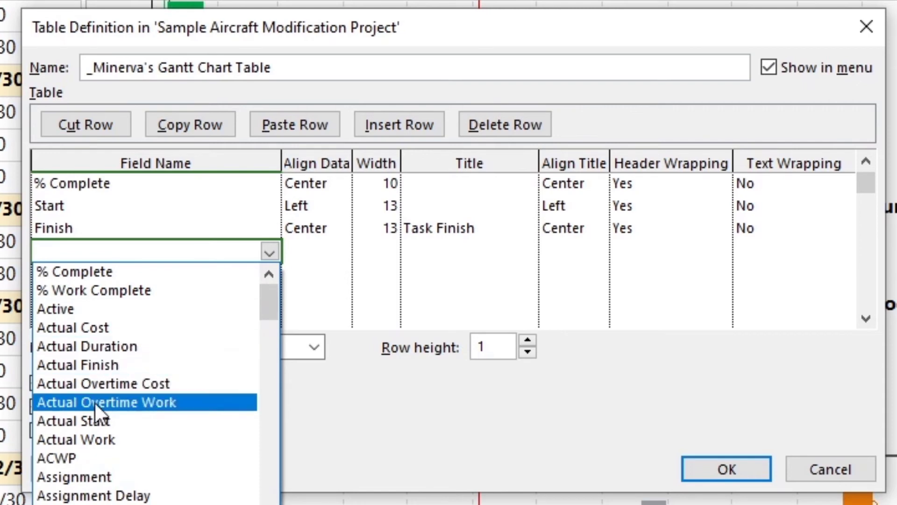
{"action": "left_click", "coordinate": [94, 423]}
Add the Actual Finish field in the row below Actual Start.
{"action": "left_click", "coordinate": [68, 273]}
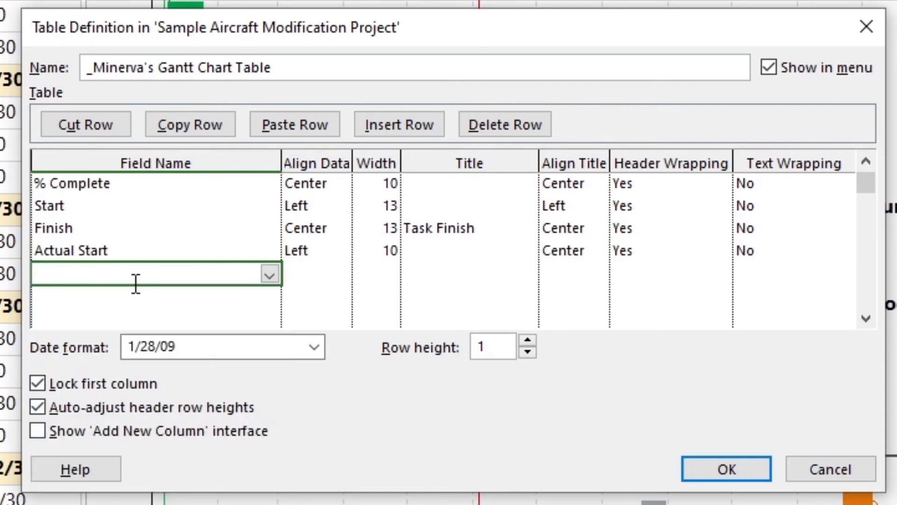
{"action": "left_click", "coordinate": [269, 274]}
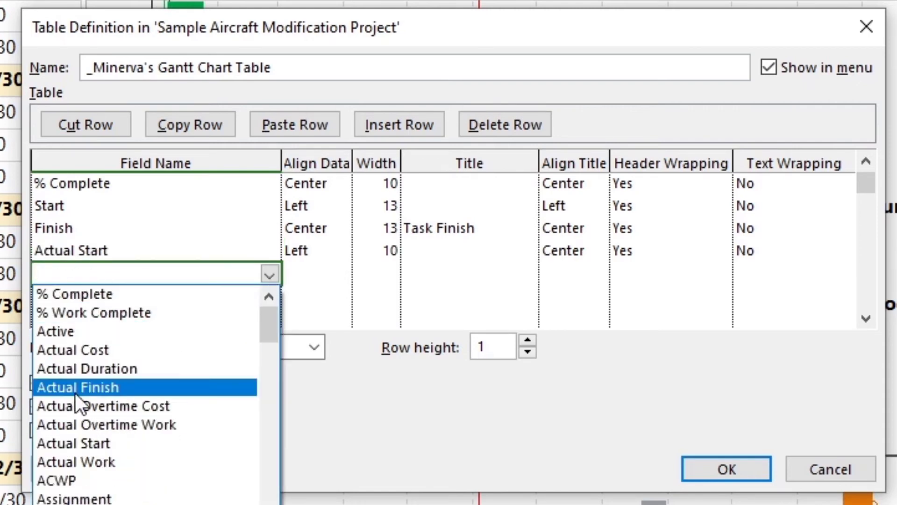
{"action": "scroll", "coordinate": [84, 486], "scroll_direction": "down", "scroll_amount": 2}
{"action": "scroll", "coordinate": [84, 486], "scroll_direction": "up", "scroll_amount": 2}
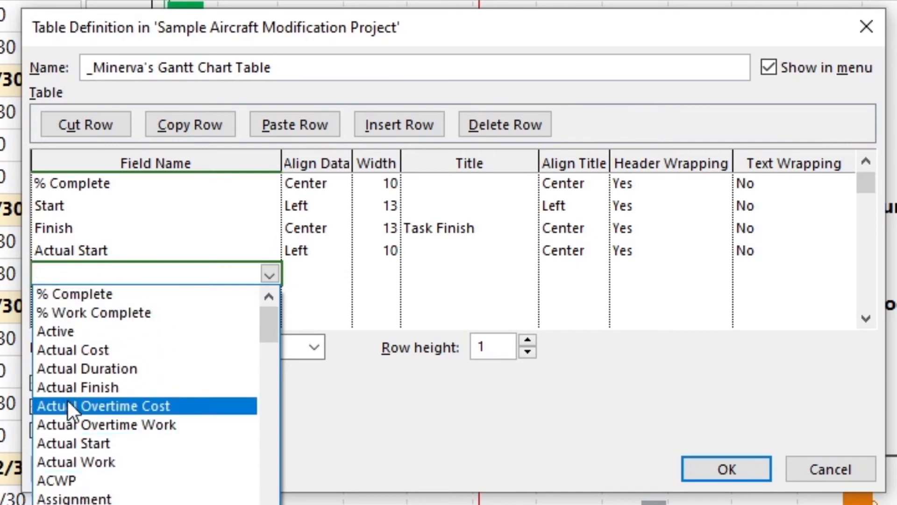
{"action": "left_click", "coordinate": [68, 387]}
Add the Notes field in the row below Actual Finish.
{"action": "left_click", "coordinate": [65, 295]}
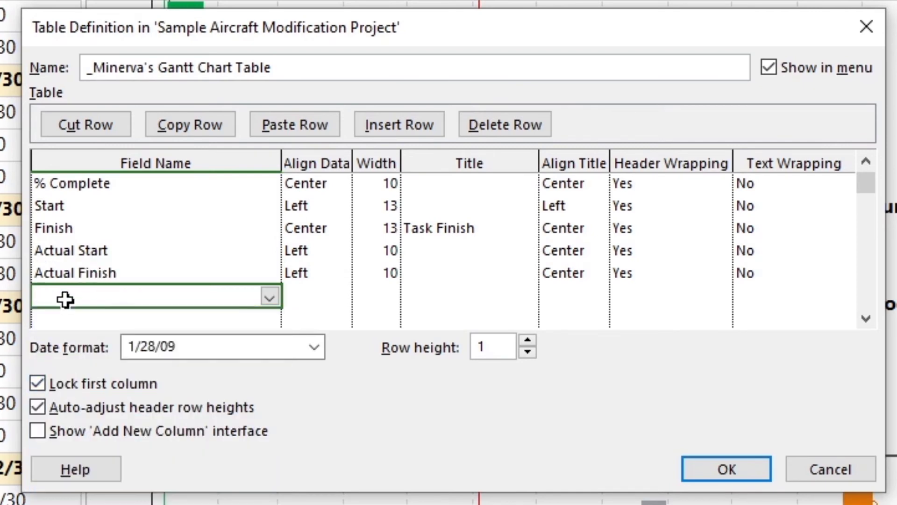
{"action": "left_click", "coordinate": [269, 298]}
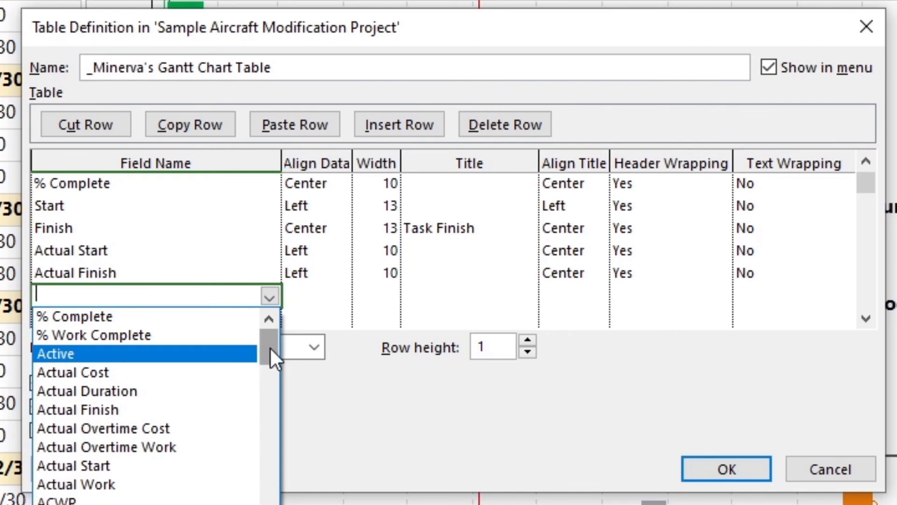
{"action": "left_click_drag", "start_coordinate": [270, 346], "coordinate": [270, 504]}
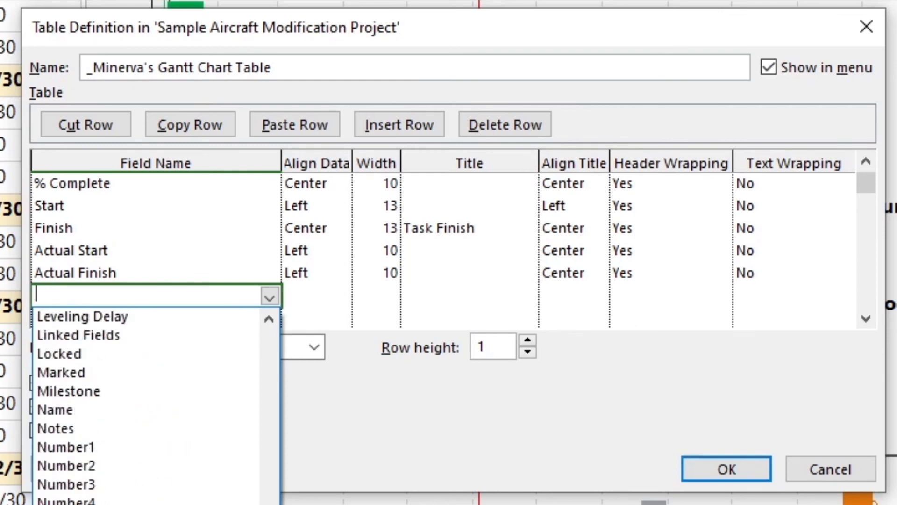
{"action": "left_click", "coordinate": [83, 434]}
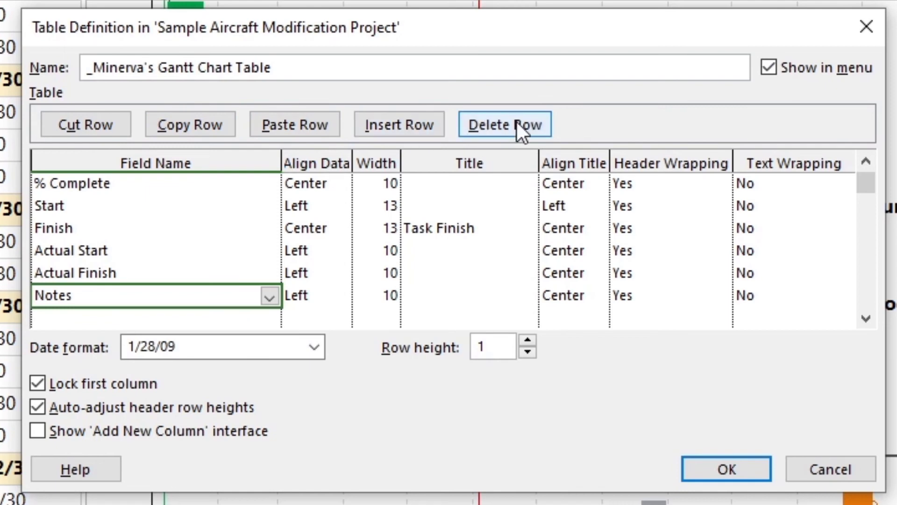
Insert a row above Start in the table definition with the Actual Work field, and delete that row again.
{"action": "left_click", "coordinate": [52, 209]}
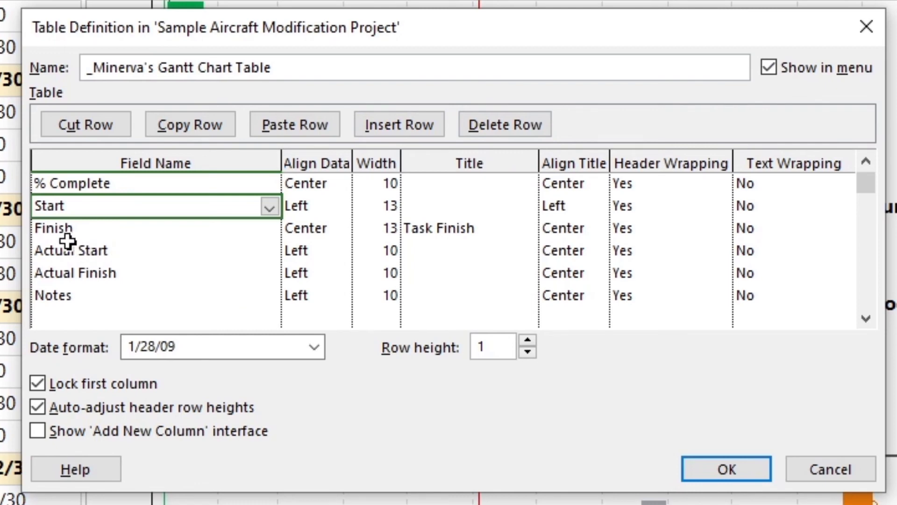
{"action": "left_click", "coordinate": [388, 123]}
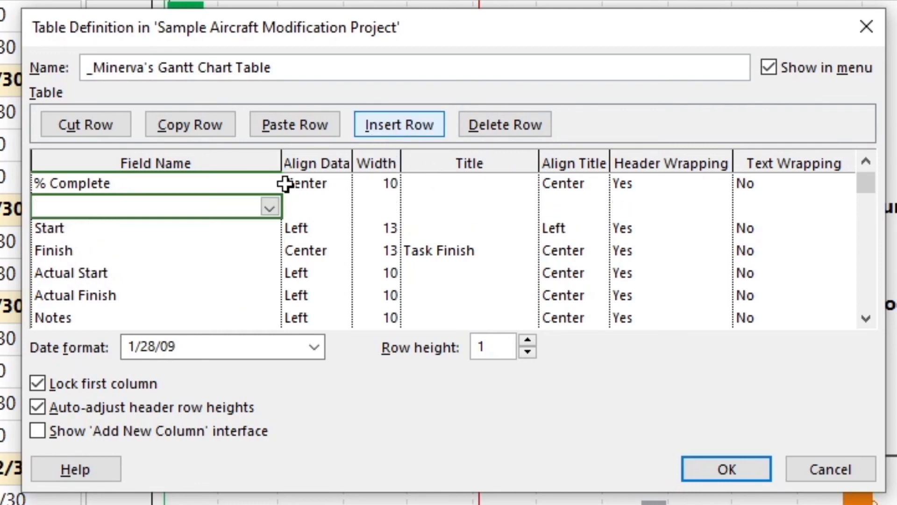
{"action": "left_click", "coordinate": [270, 207]}
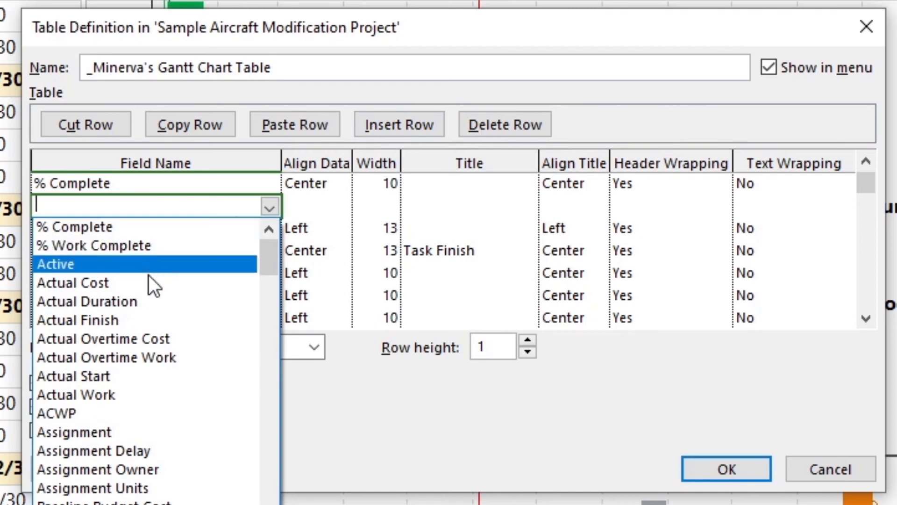
{"action": "left_click", "coordinate": [136, 402]}
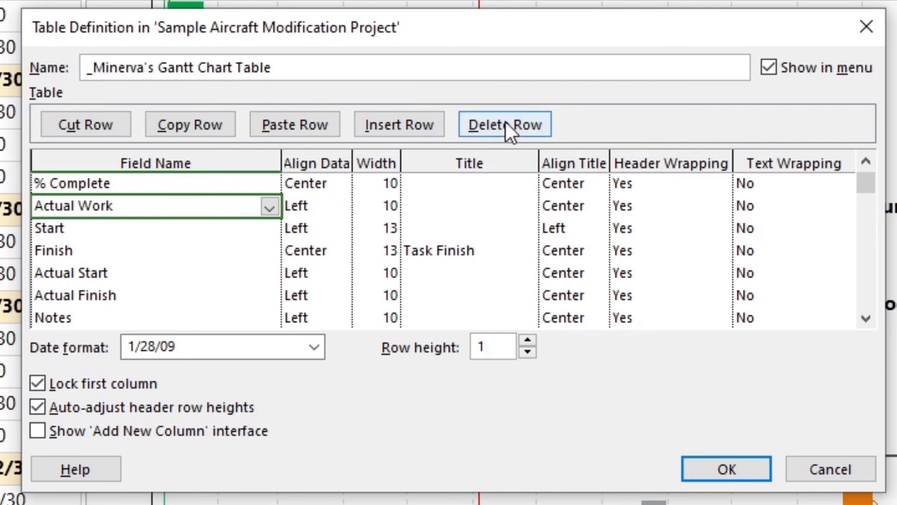
{"action": "left_click", "coordinate": [520, 125]}
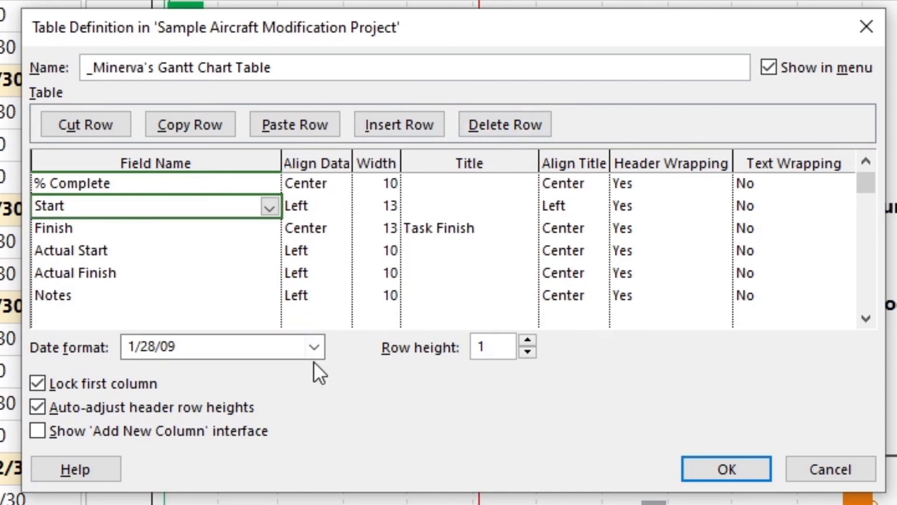
Accept the edited table definition and apply the customised Gantt chart table to the current view.
{"action": "left_click", "coordinate": [734, 469]}
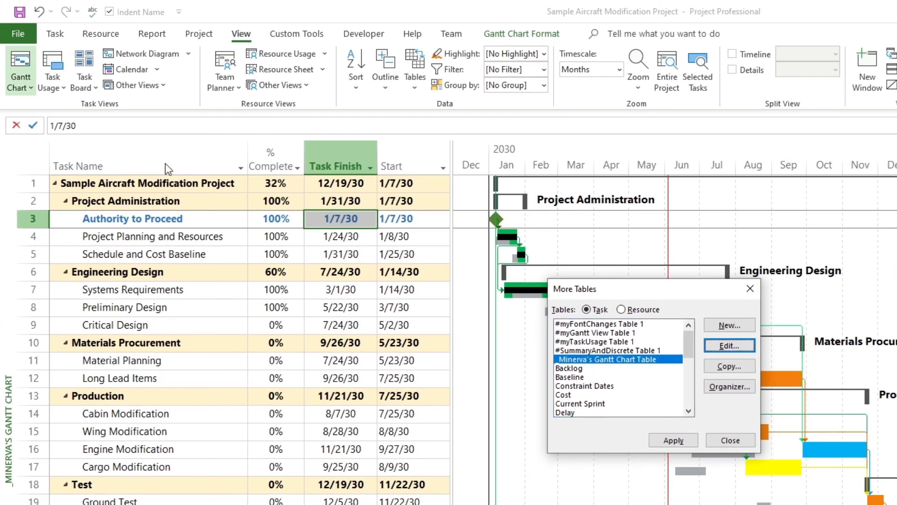
{"action": "left_click", "coordinate": [672, 440]}
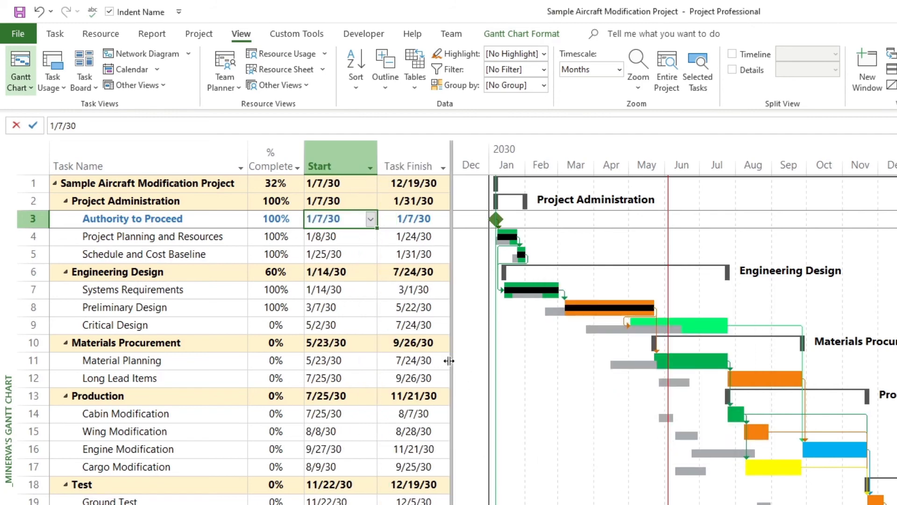
Extend the table area across the Gantt chart to expose the added columns, and widen the Notes column to roughly double.
{"action": "left_click_drag", "start_coordinate": [448, 361], "coordinate": [891, 344]}
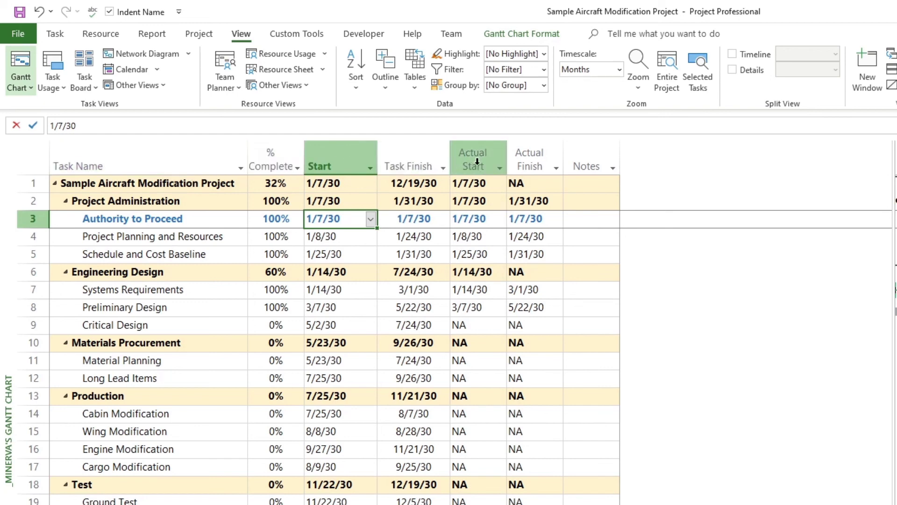
{"action": "left_click", "coordinate": [583, 220]}
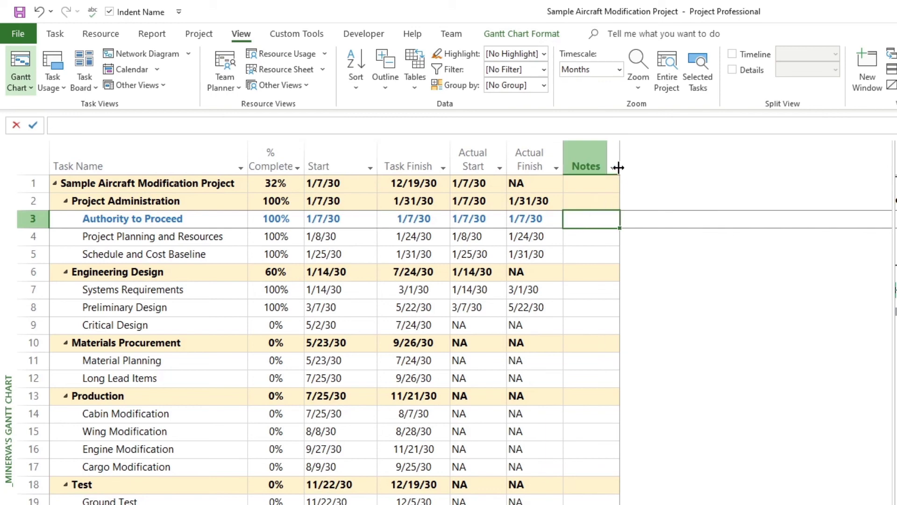
{"action": "left_click_drag", "start_coordinate": [619, 166], "coordinate": [696, 163]}
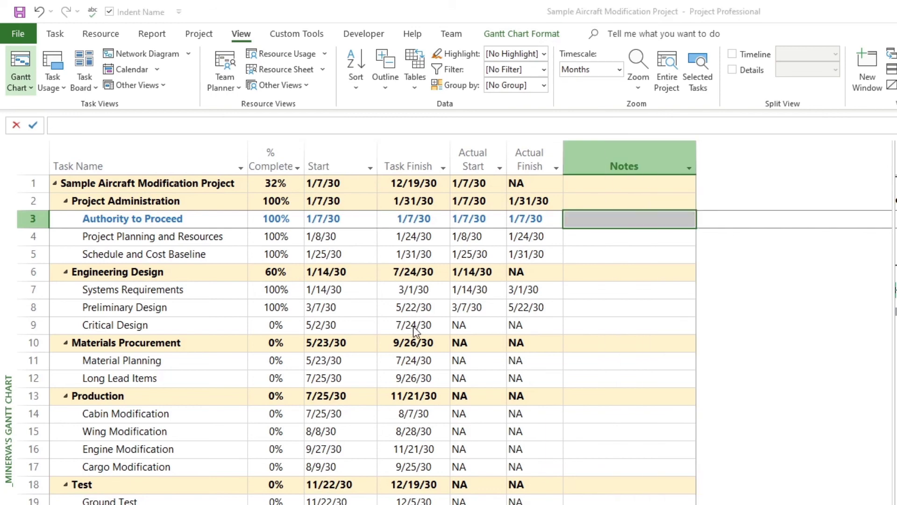